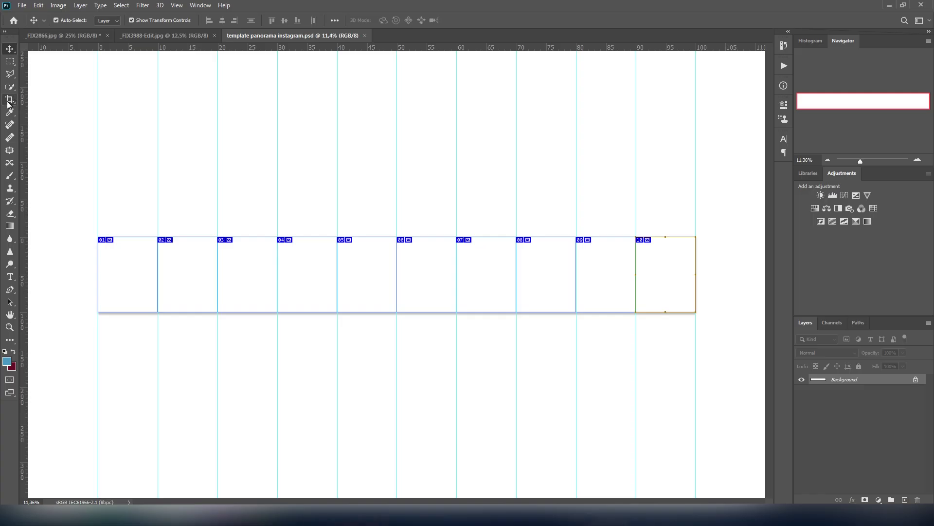
Try cropping the template panorama down from ten slices to three
left_click(8, 103)
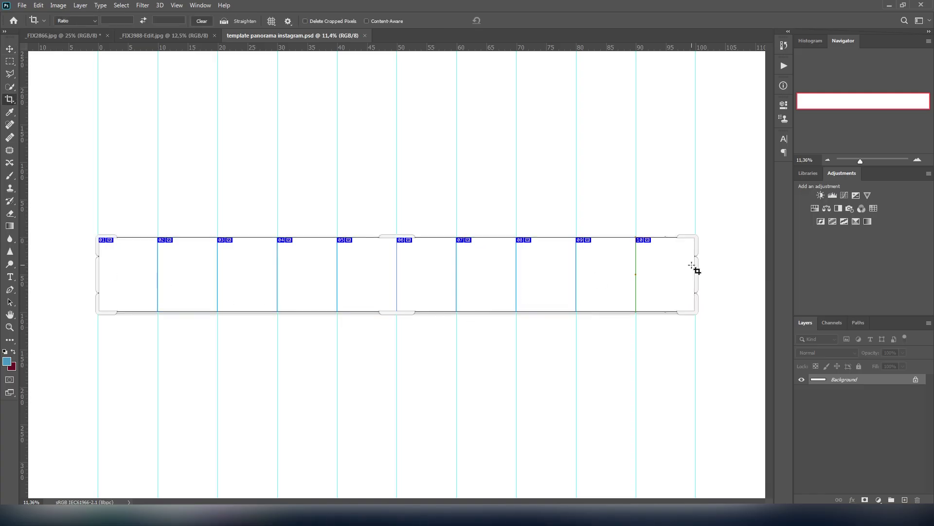
left_click_drag(697, 268, 487, 268)
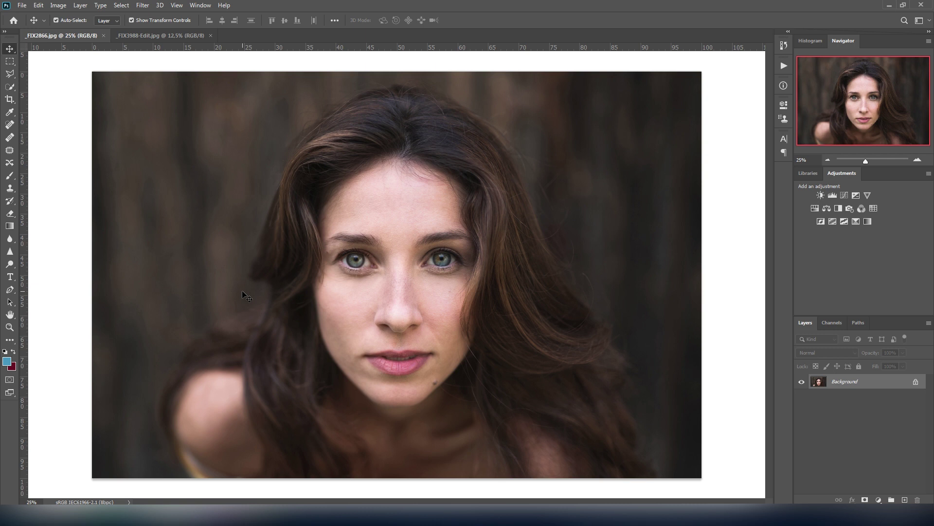
Crop the portrait photo to a 16 : 10 ratio, nudging the image slightly down
left_click(10, 100)
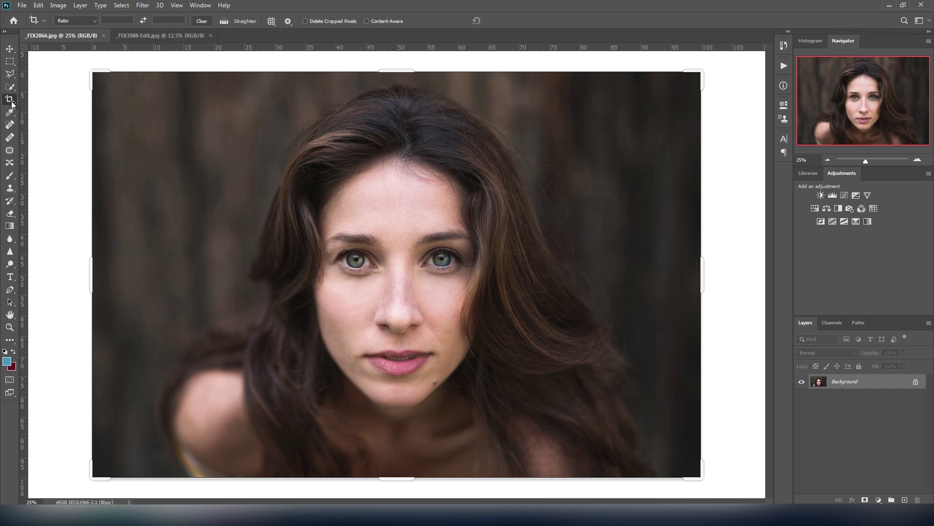
type("1")
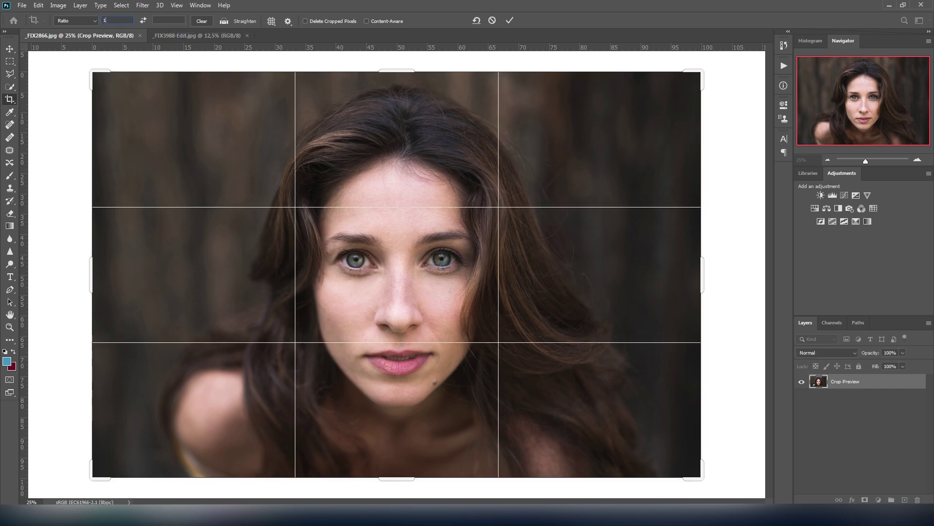
left_click(161, 21)
type("10")
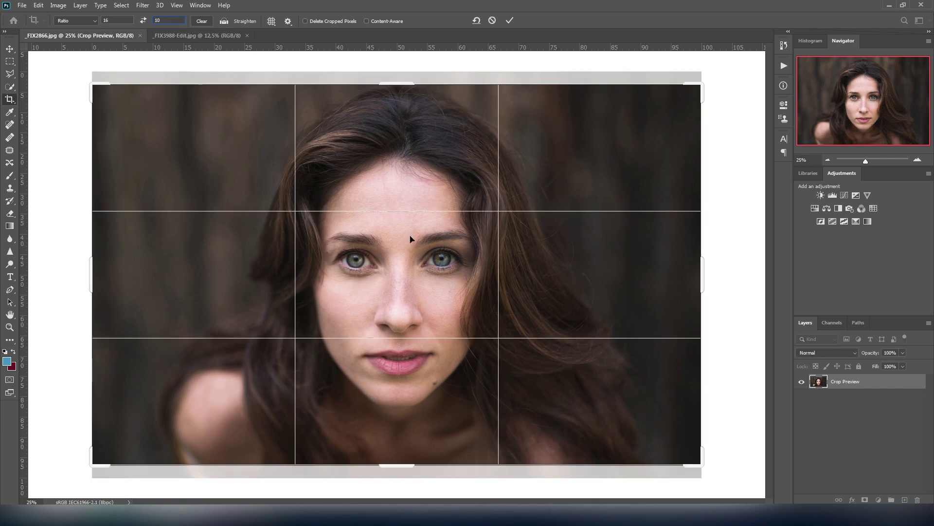
left_click_drag(408, 183, 407, 179)
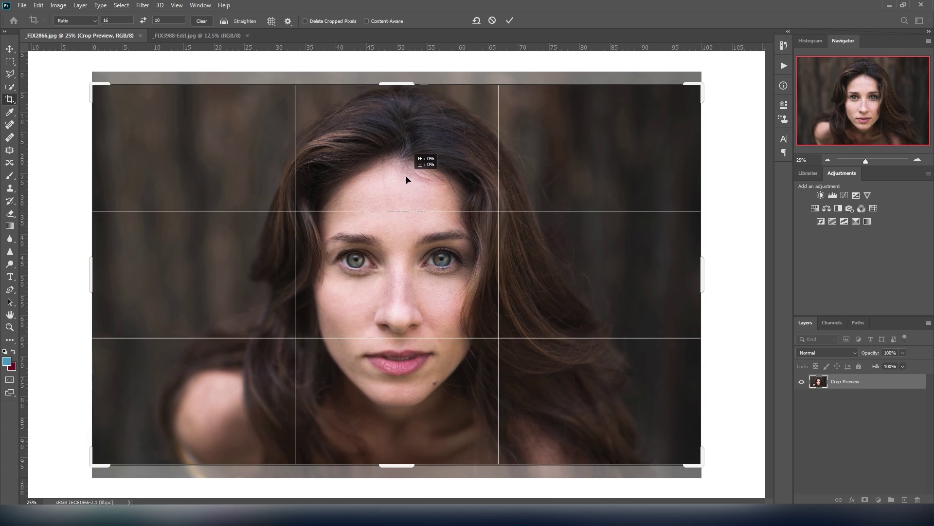
left_click_drag(407, 181, 402, 174)
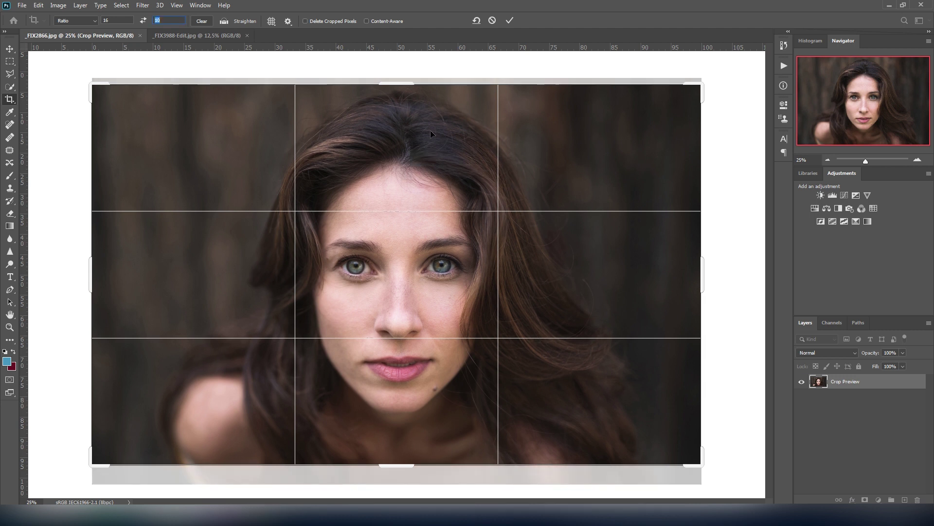
left_click(511, 21)
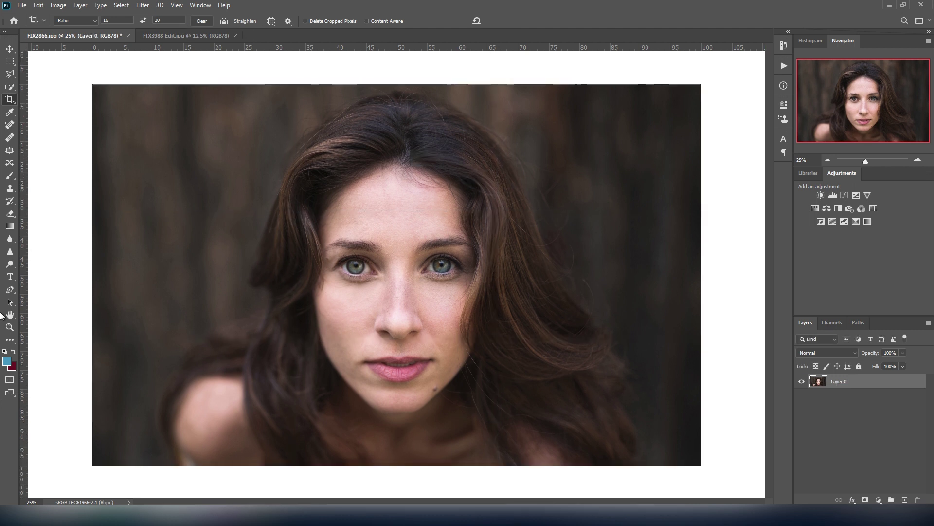
Add a two-column guide layout marking the photo's edges and centre
left_click(176, 6)
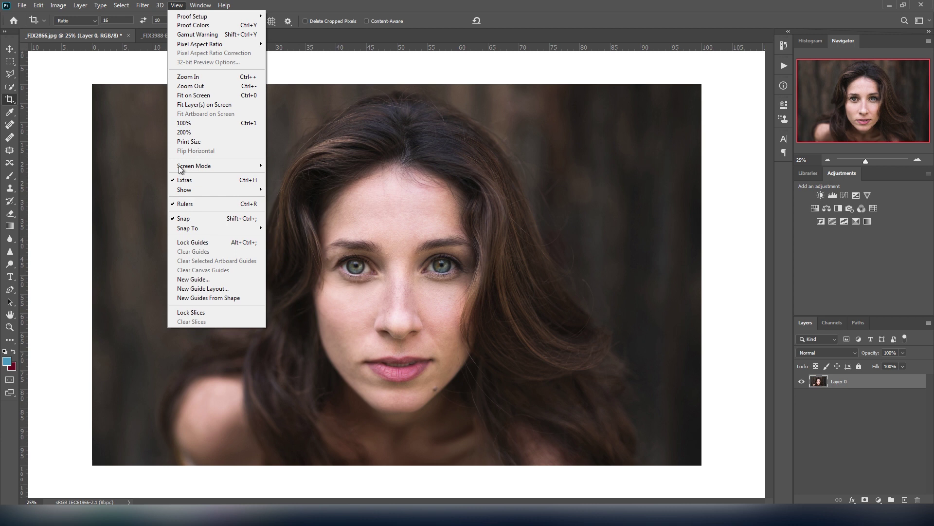
left_click(200, 289)
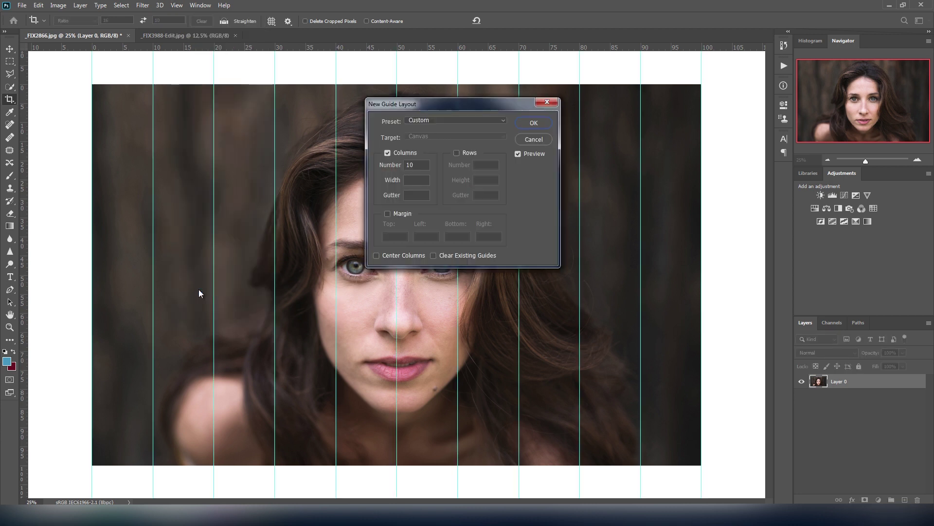
double_click(411, 165)
type("2")
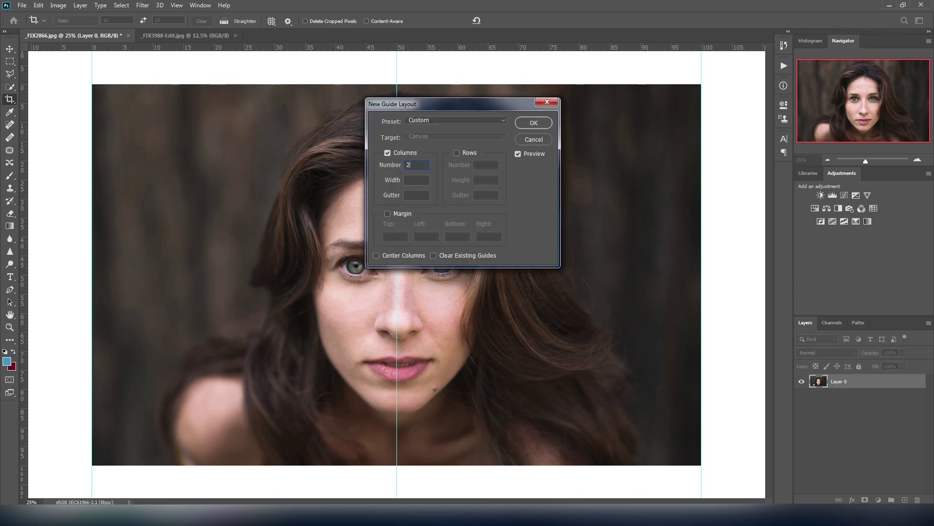
left_click(534, 123)
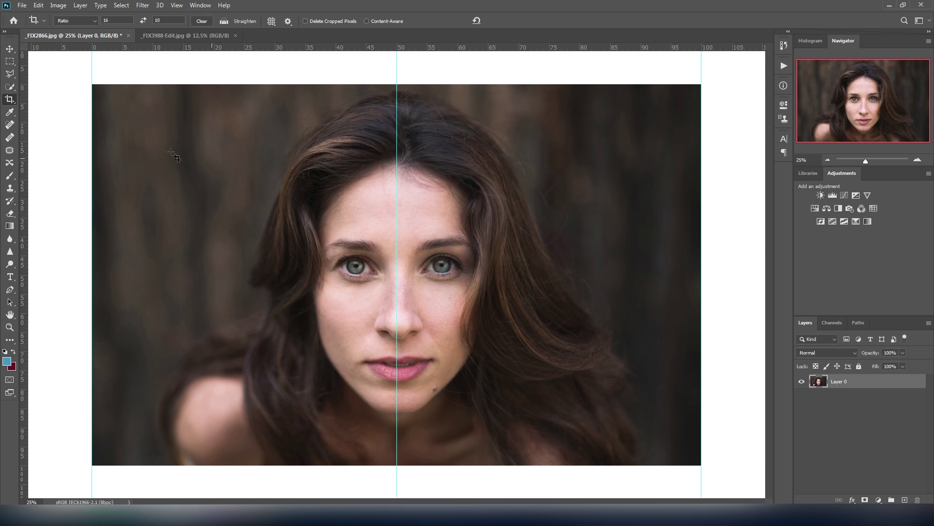
Pull the crop's right edge to the centre guide and back, then leave the crop
left_click_drag(701, 272, 562, 302)
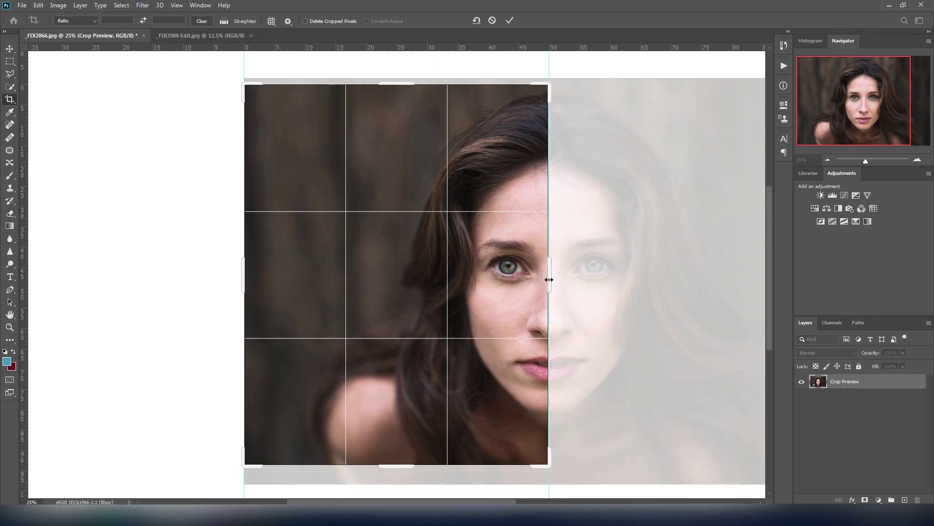
left_click_drag(549, 279, 701, 278)
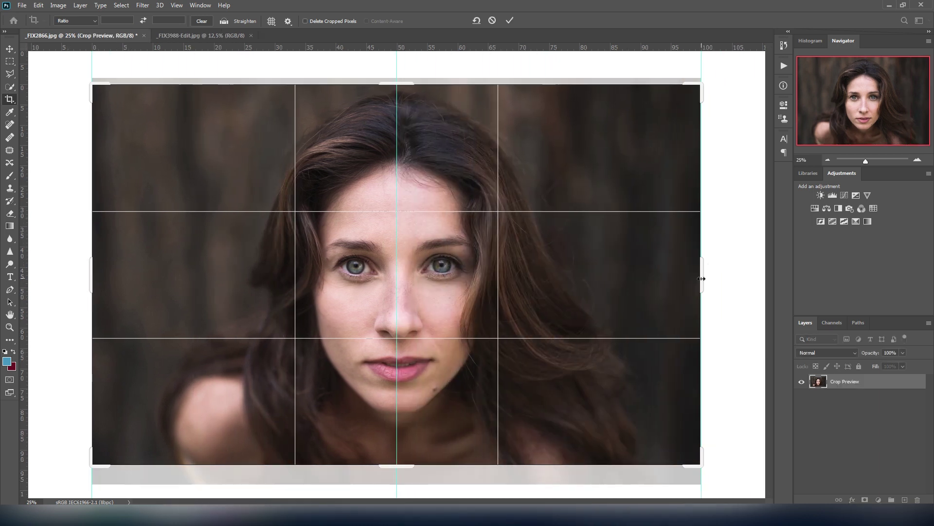
left_click(496, 20)
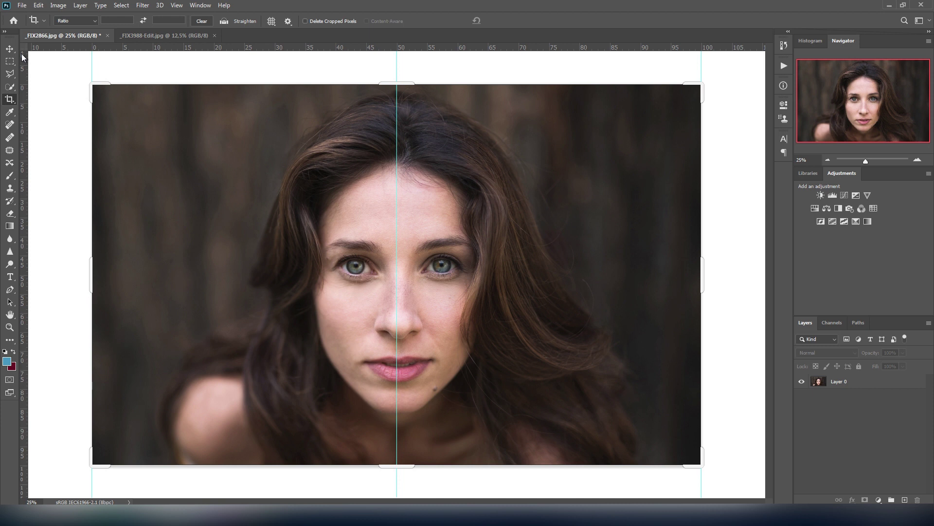
left_click(10, 48)
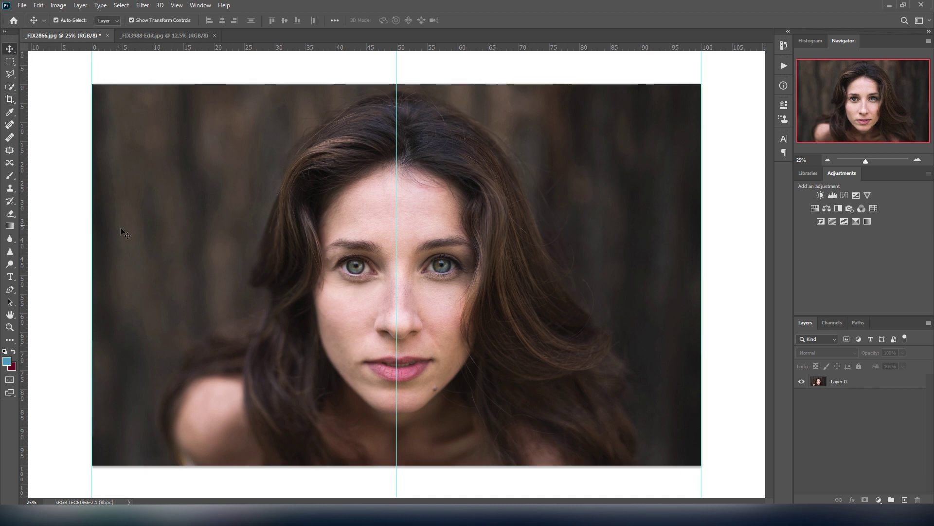
Create a new blank 10800 × 1350 pixel white document, Untitled-1
left_click(20, 7)
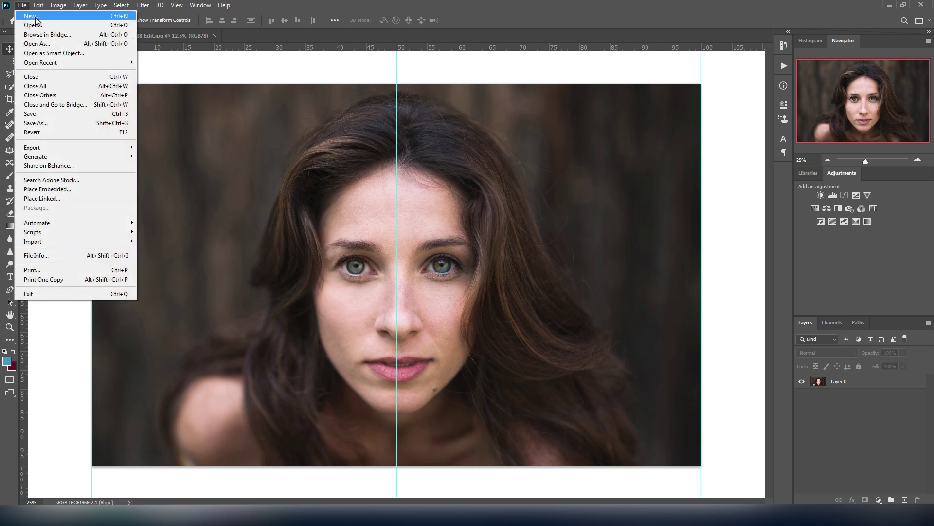
left_click(35, 17)
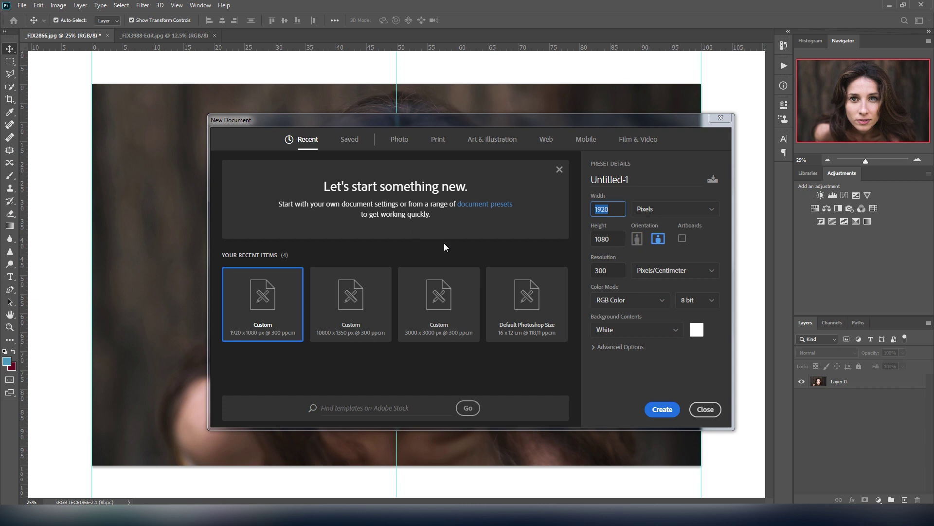
left_click(432, 251)
left_click(601, 209)
left_click_drag(610, 209, 593, 210)
type("1080")
left_click_drag(624, 239, 587, 239)
type("1350")
left_click(659, 416)
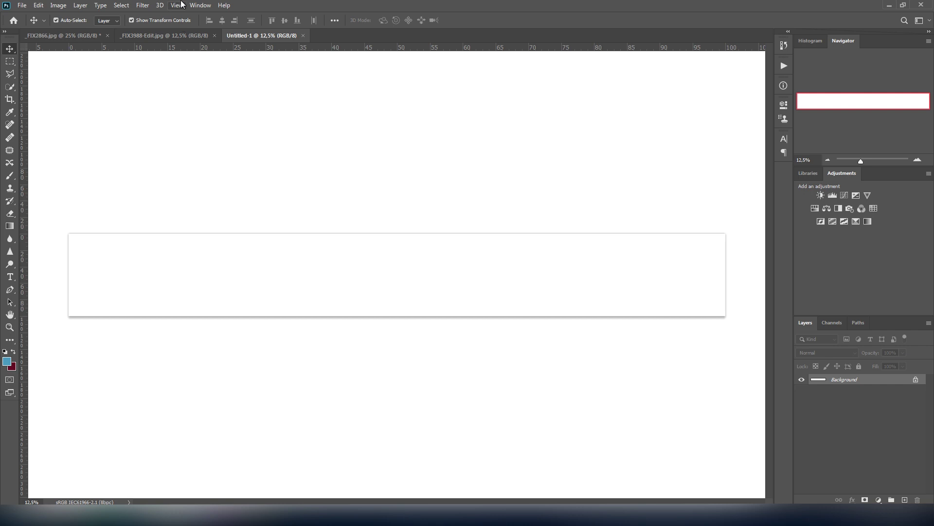
Divide the wide canvas with a 10-column guide layout and show the rulers
left_click(177, 5)
left_click(189, 290)
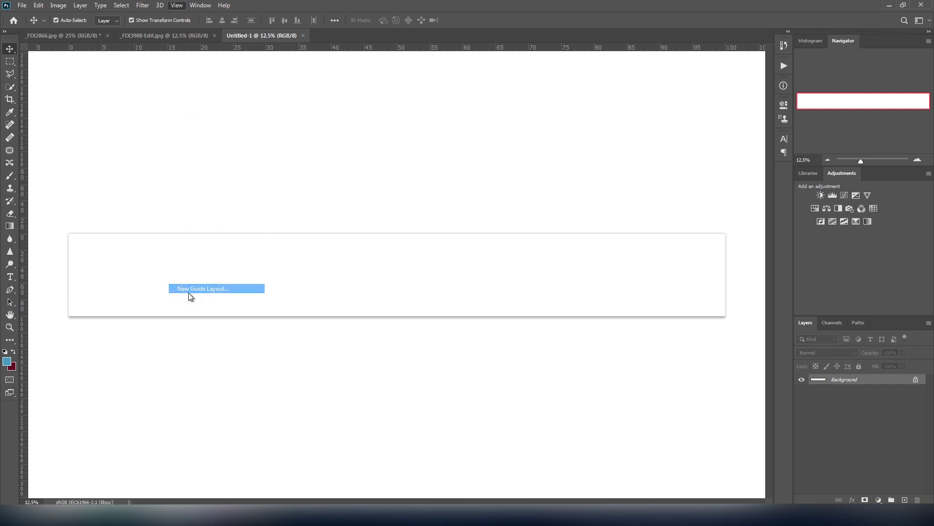
double_click(415, 165)
type("10")
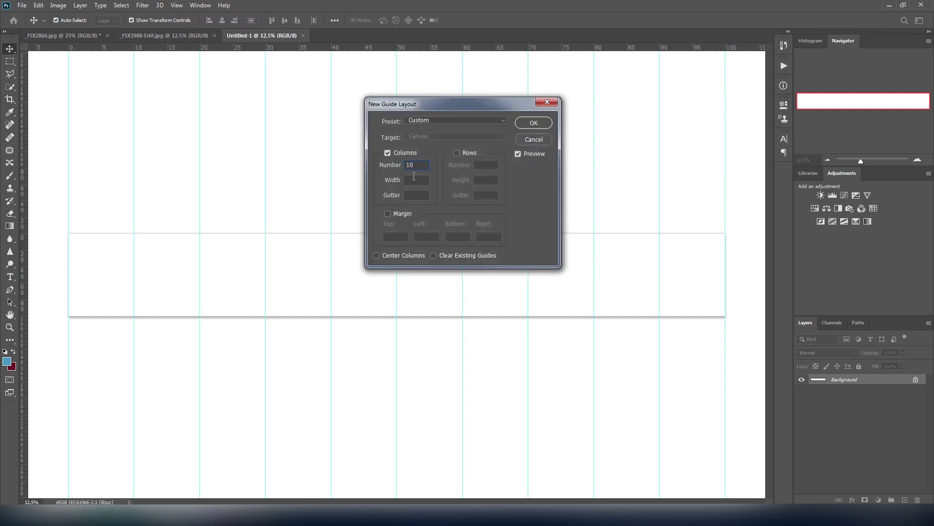
left_click(532, 125)
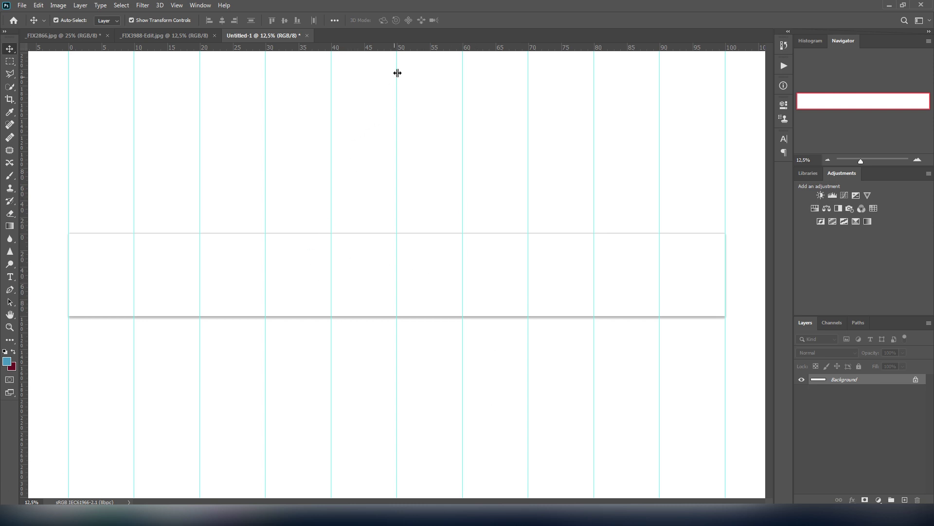
right_click(383, 48)
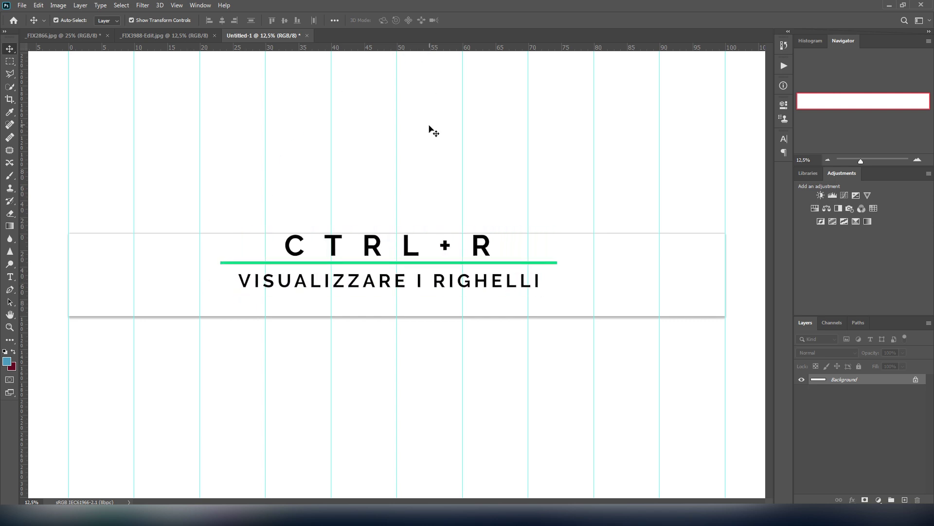
key("ctrl+r")
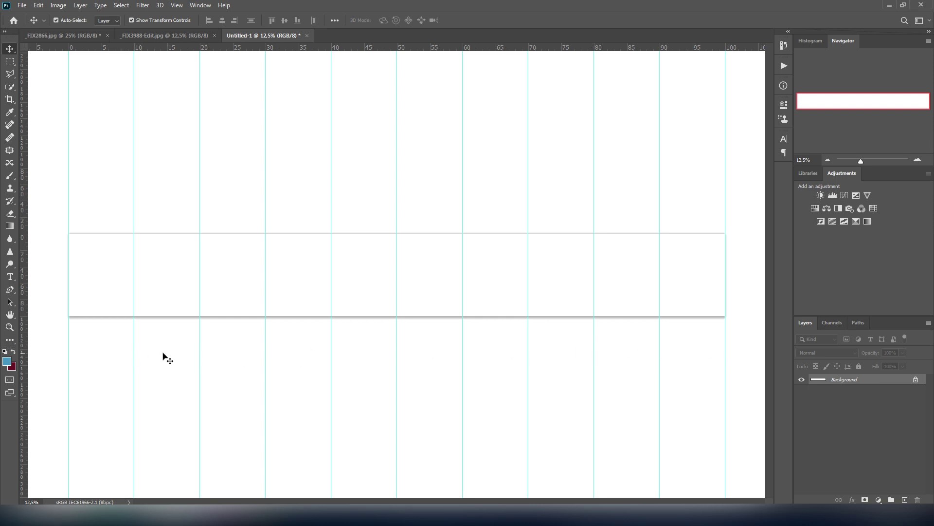
left_click(10, 340)
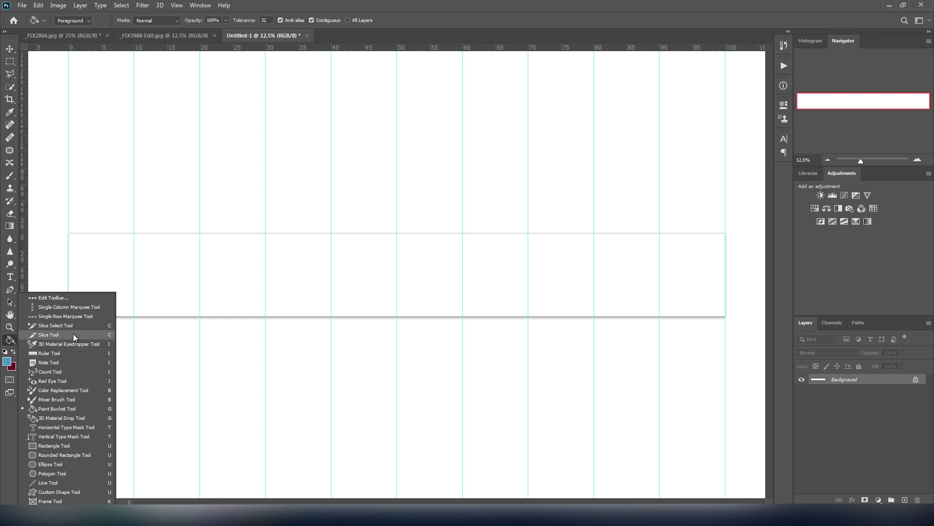
Draw ten slices, 01 to 10, one over each guide column of the strip
left_click(59, 335)
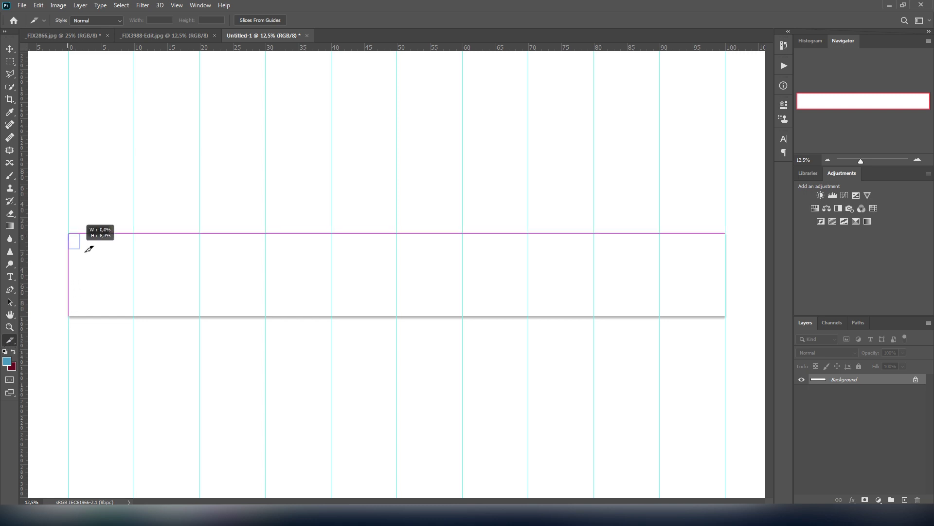
left_click_drag(72, 233, 135, 314)
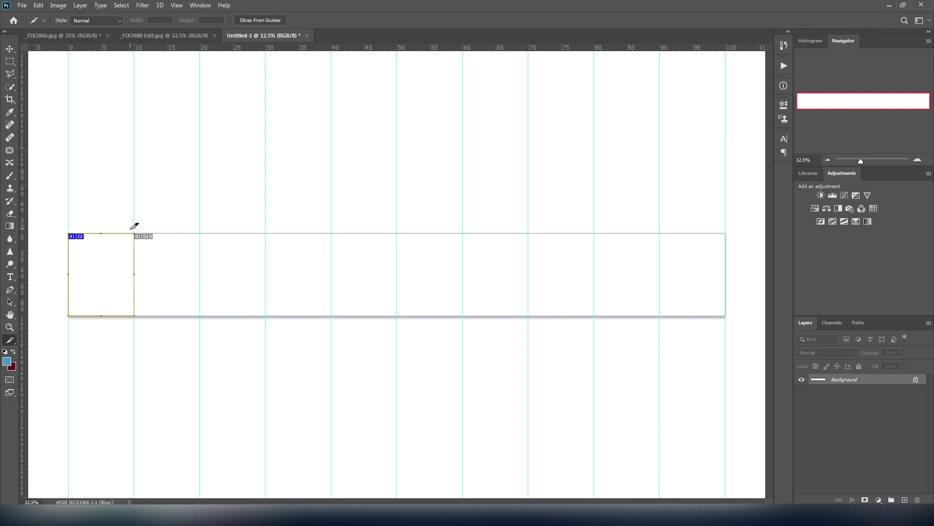
left_click_drag(134, 234, 199, 316)
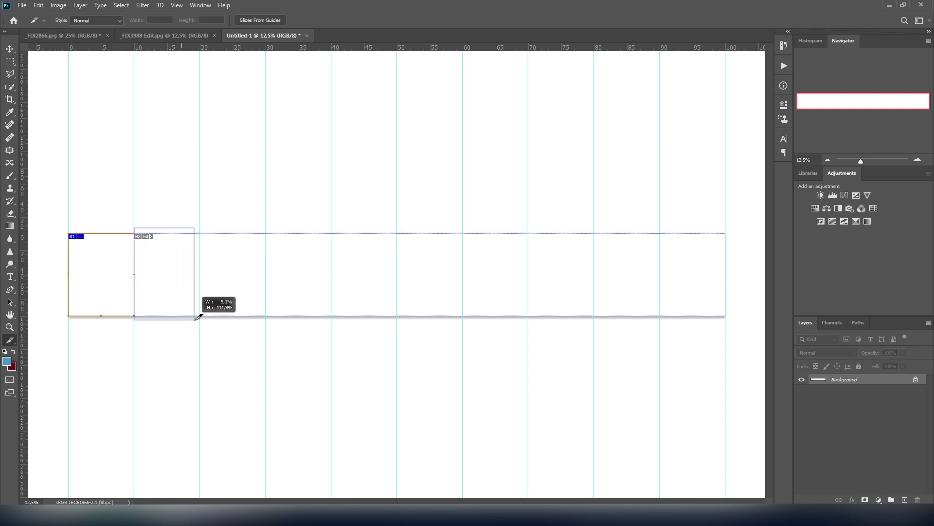
left_click_drag(200, 234, 265, 316)
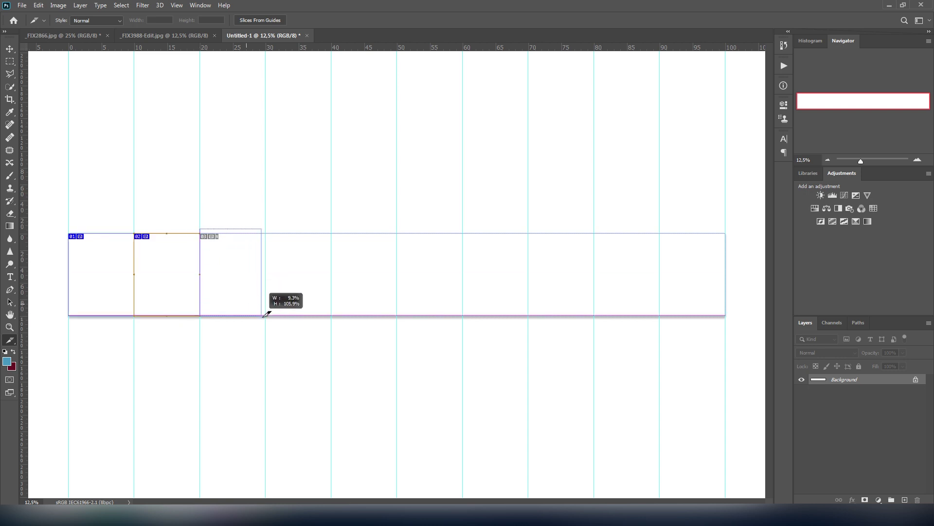
left_click_drag(266, 217, 331, 315)
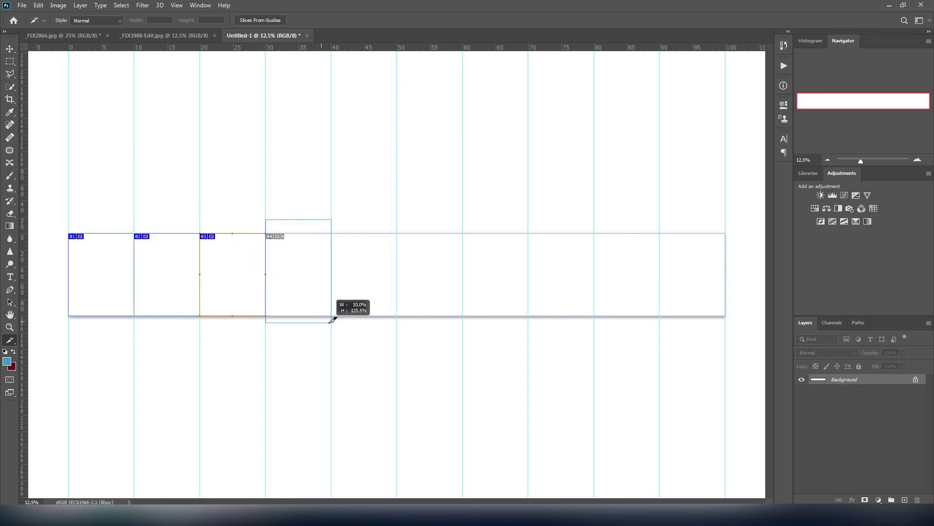
left_click_drag(335, 220, 396, 315)
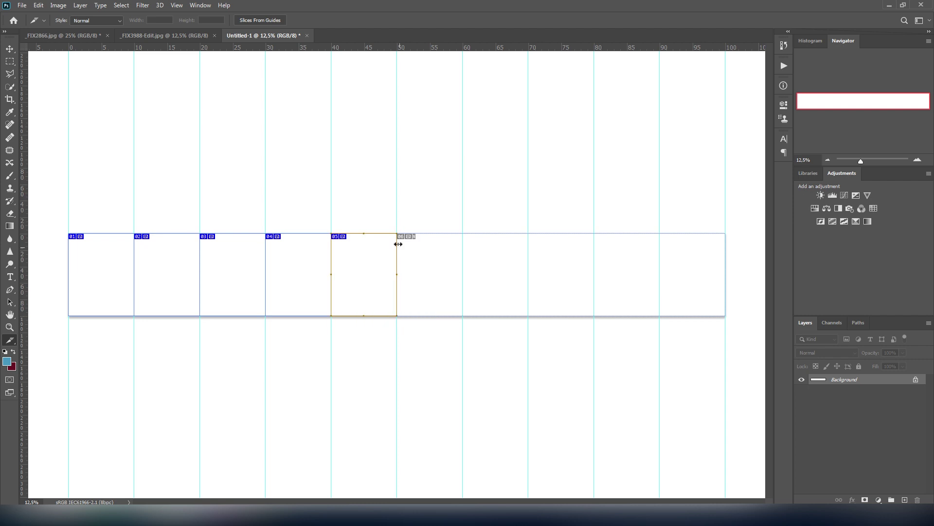
left_click_drag(403, 222, 462, 315)
left_click_drag(465, 219, 530, 320)
left_click_drag(531, 222, 594, 315)
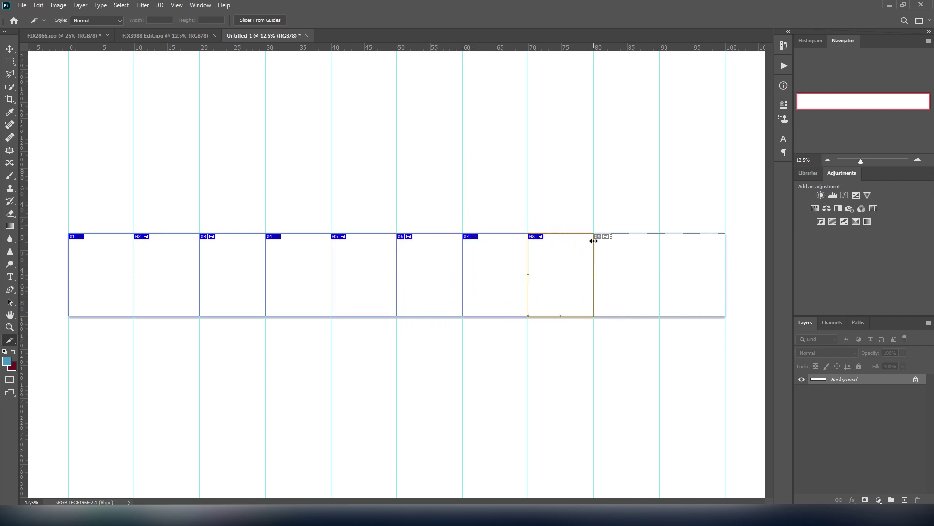
left_click_drag(597, 223, 662, 312)
mouse_move(666, 227)
left_mouse_down()
mouse_move(702, 300)
mouse_move(726, 315)
left_mouse_up()
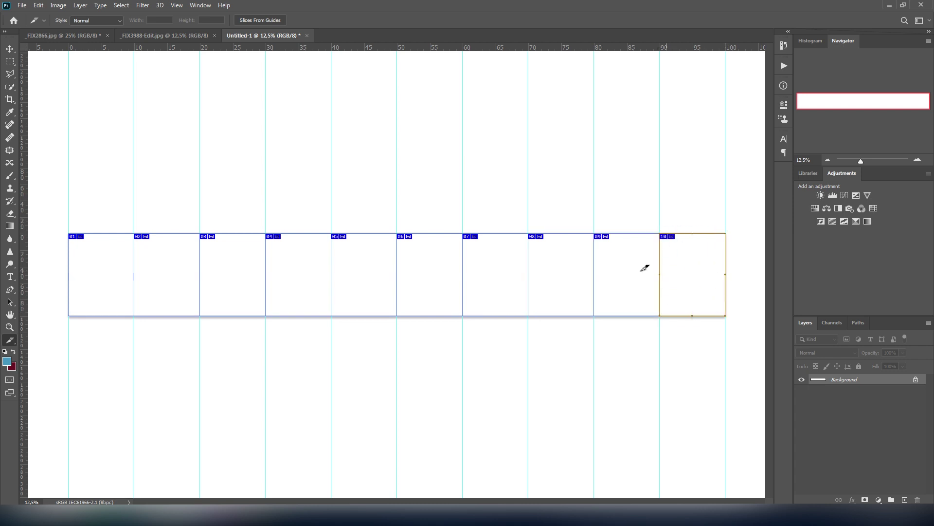
Save the sliced strip as 'template panorama instagram.psd' and fit it in the window
left_click(22, 6)
left_click(34, 123)
type("template panor")
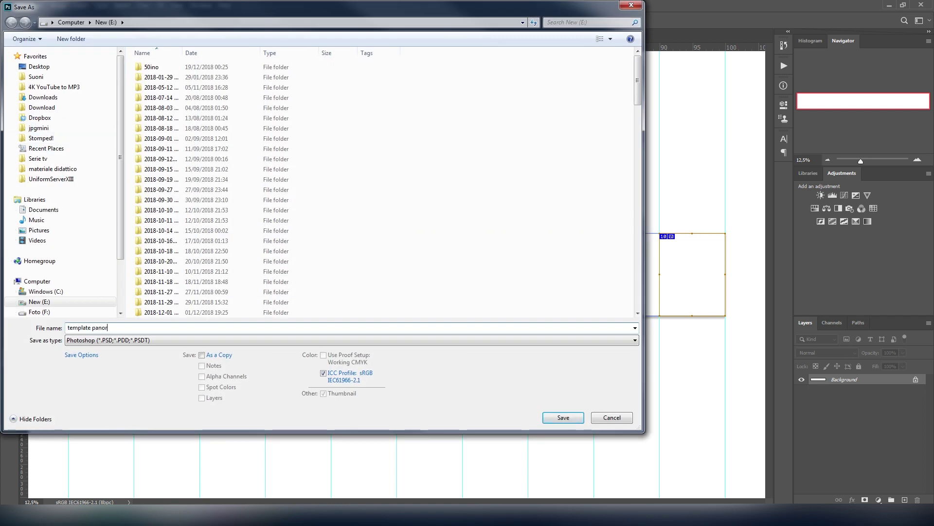
type("instagram")
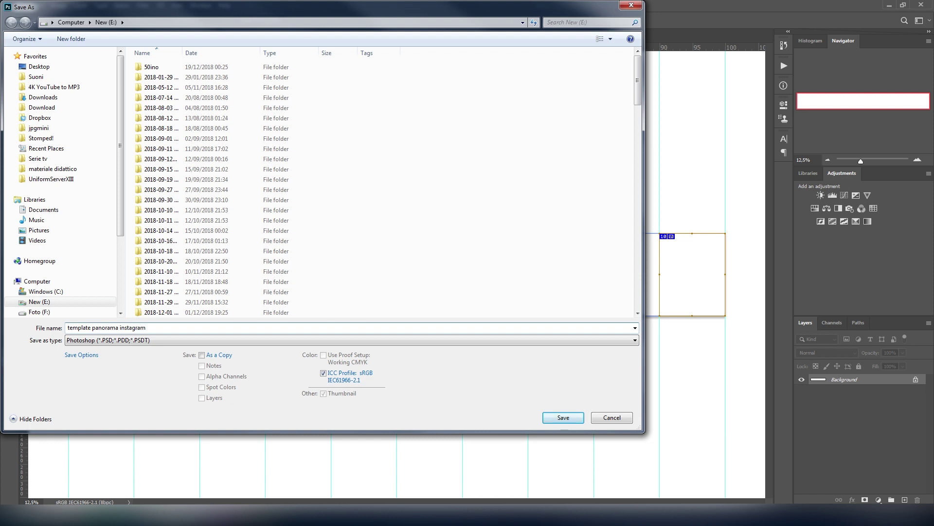
key("Return")
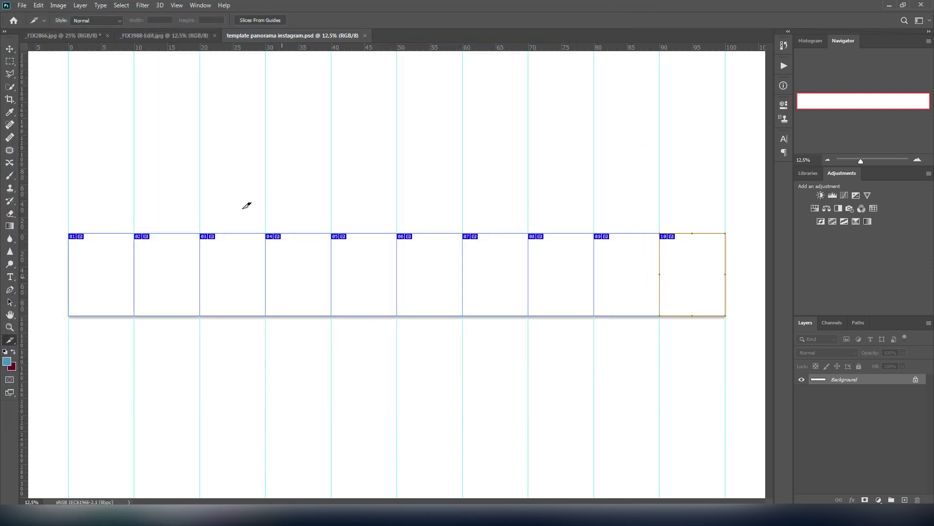
key("ctrl+minus")
key("ctrl+0")
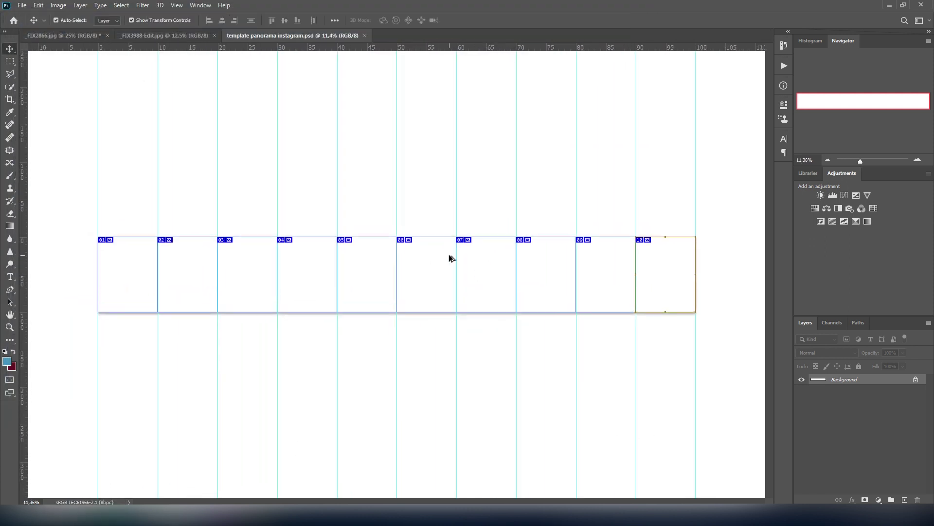
key("v")
Crop the template down to its first three slices, about 30% of its width
left_click(9, 100)
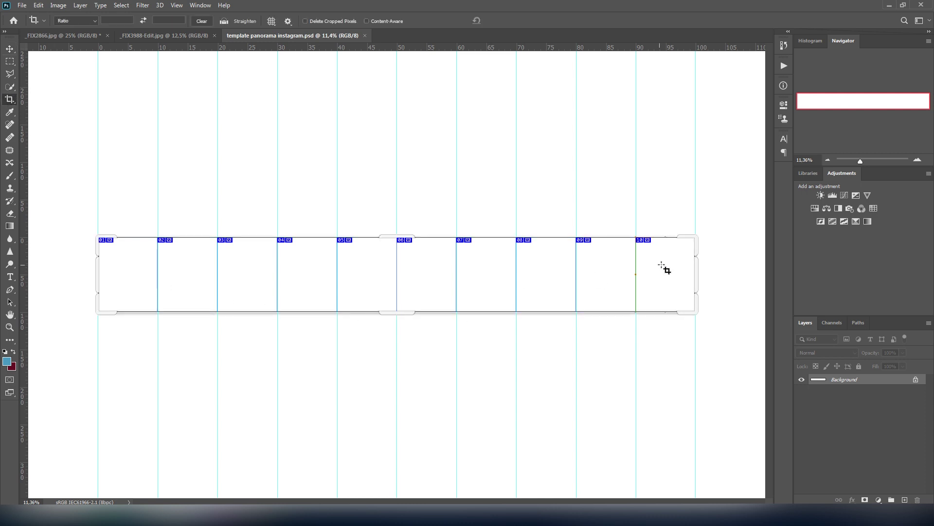
left_click_drag(697, 270, 486, 267)
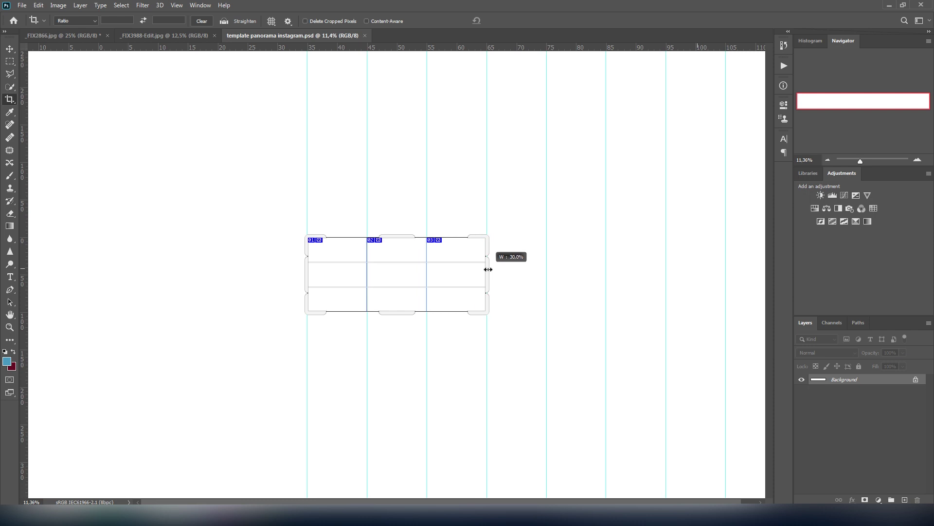
left_click(510, 20)
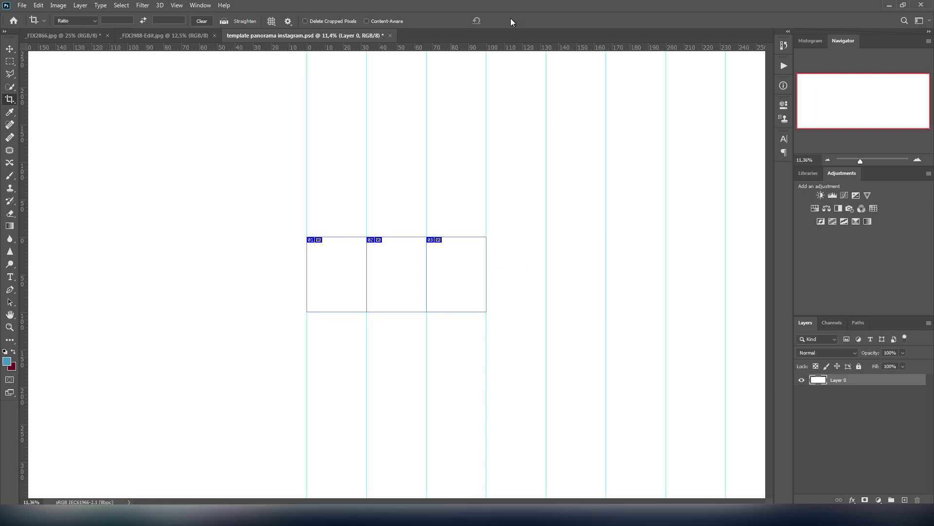
left_click(170, 36)
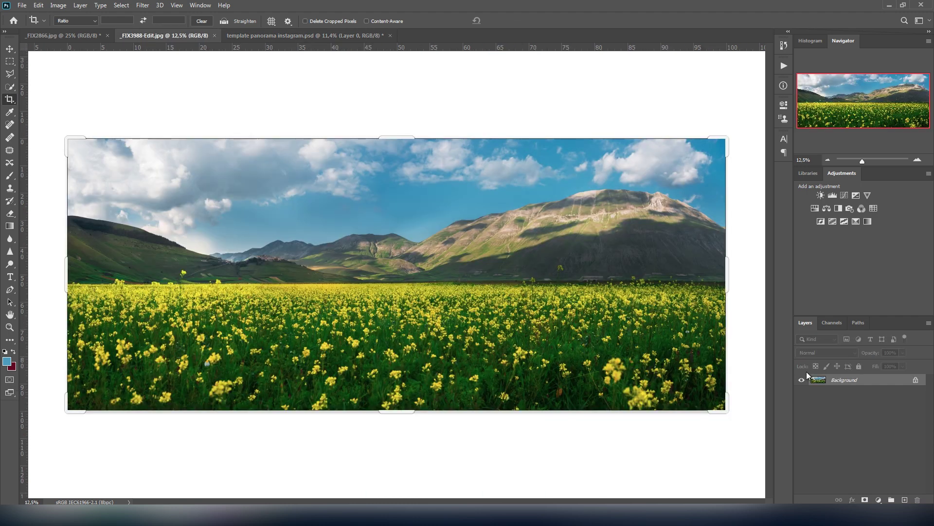
Duplicate the panorama's Background layer into template panorama instagram.psd
right_click(841, 382)
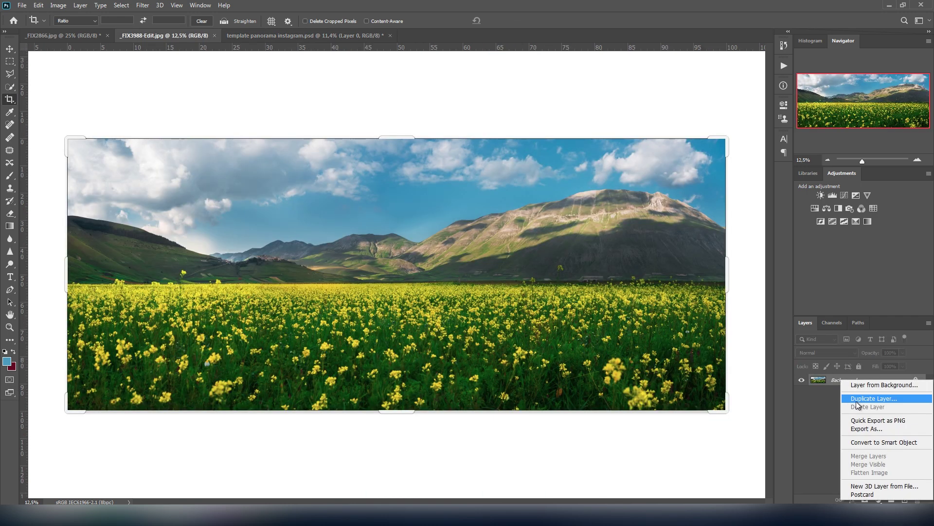
left_click(883, 399)
left_click(431, 181)
left_click(426, 206)
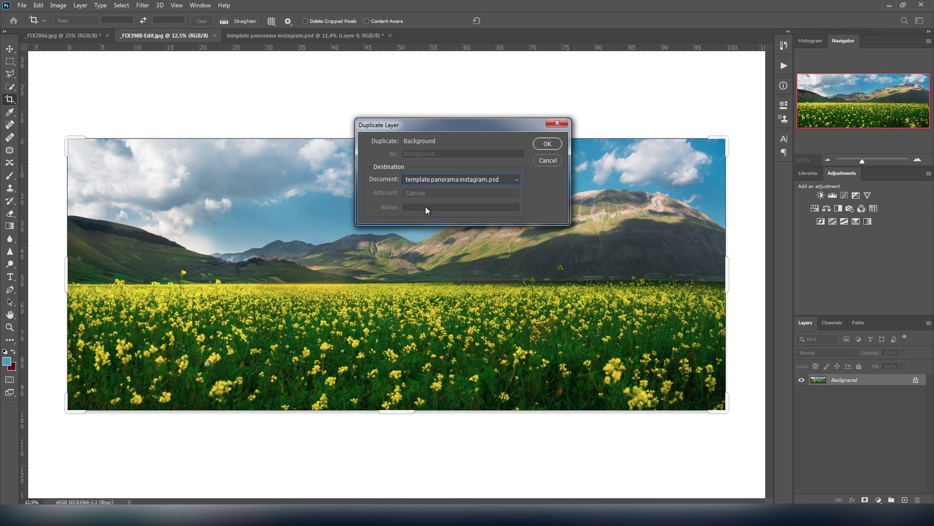
left_click(546, 144)
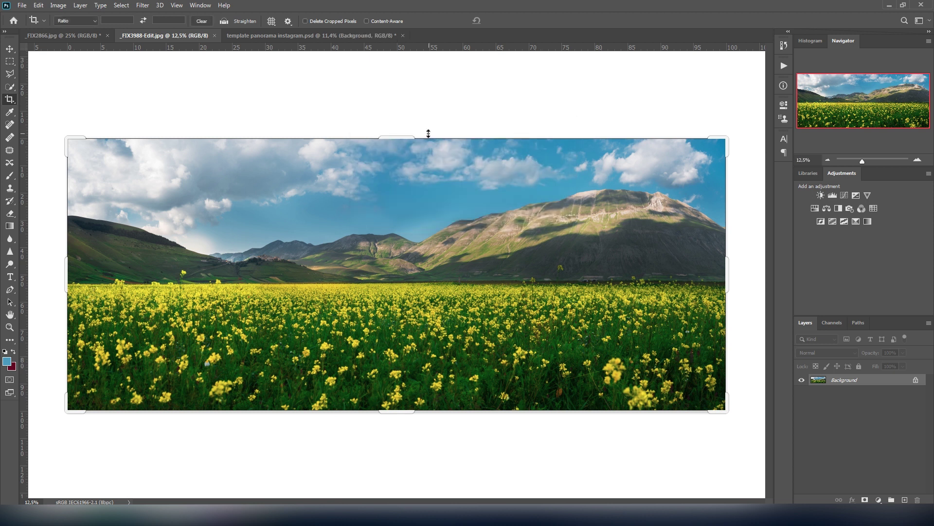
left_click(302, 36)
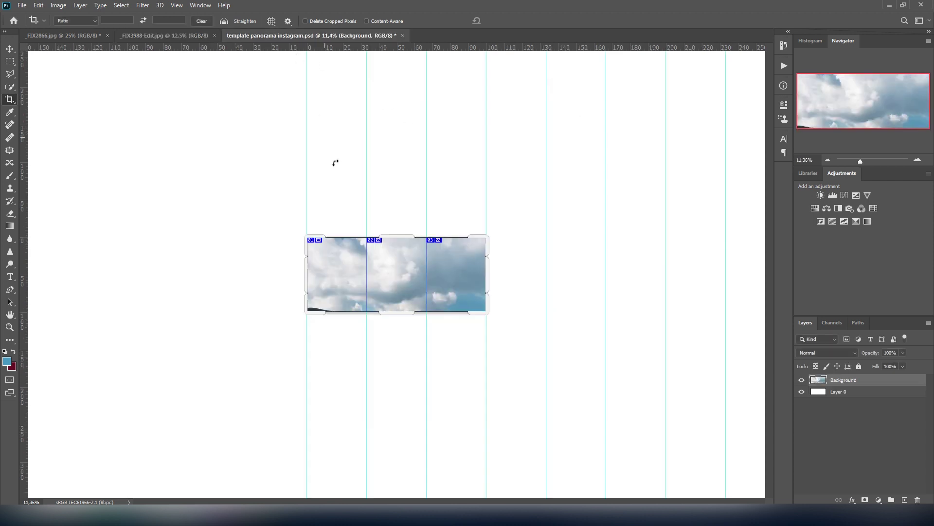
Scale the panorama copy to about 32.6% and align it over the three slices
left_click(10, 49)
scroll(402, 270, "down", 2)
left_click_drag(635, 372, 444, 292)
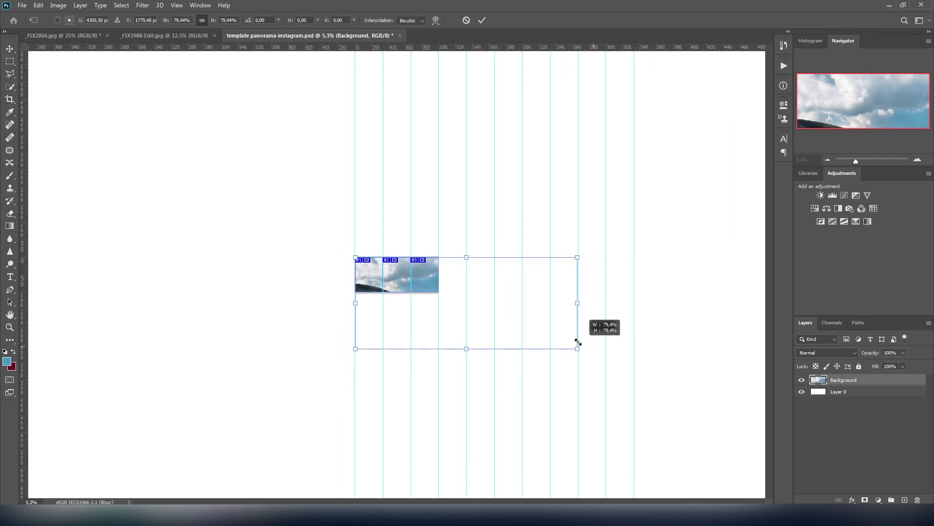
scroll(437, 294, "up", 2)
scroll(436, 295, "up", 2)
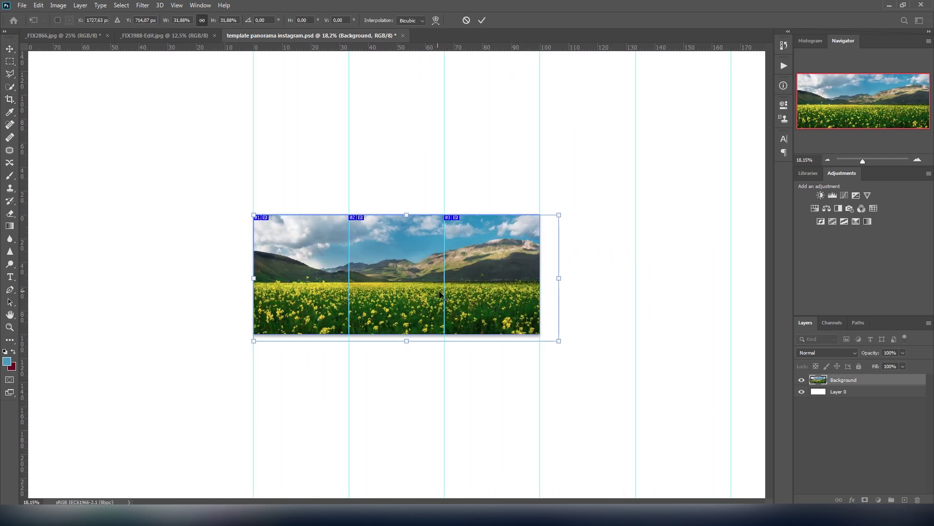
scroll(464, 301, "up", 1)
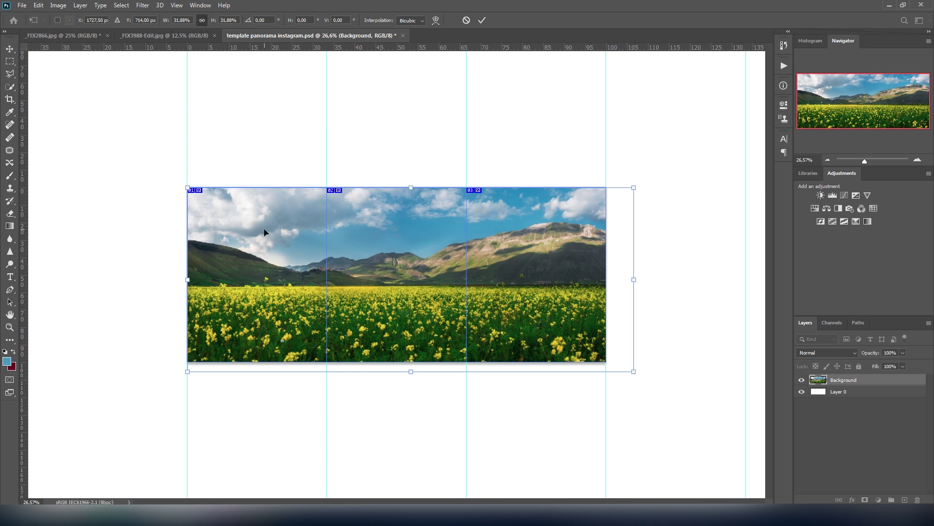
left_click_drag(417, 258, 393, 261)
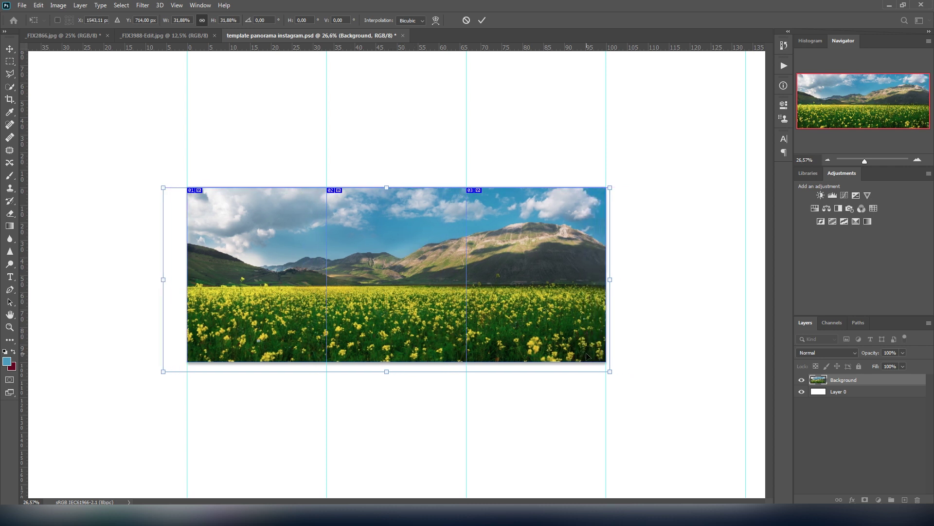
mouse_move(610, 371)
left_mouse_down()
mouse_move(663, 417)
mouse_move(606, 372)
left_mouse_up()
left_click_drag(163, 370, 146, 372)
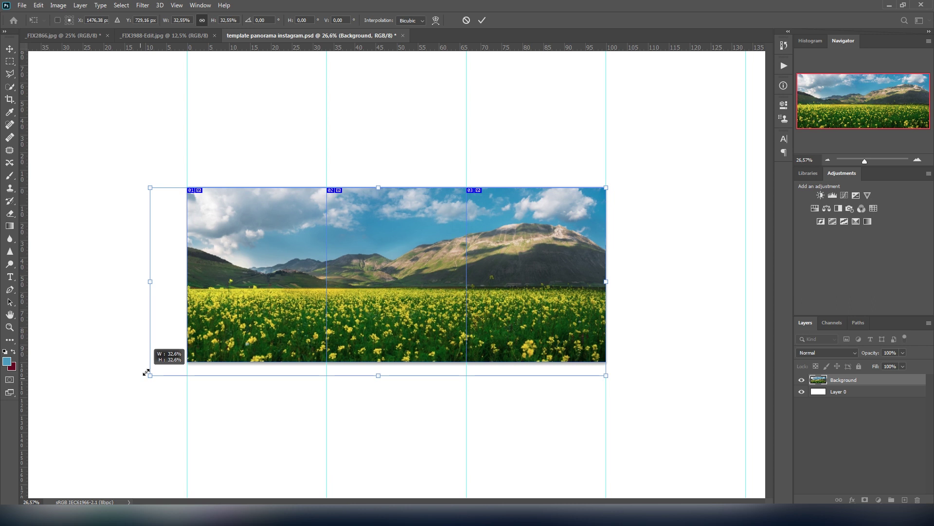
left_click(483, 22)
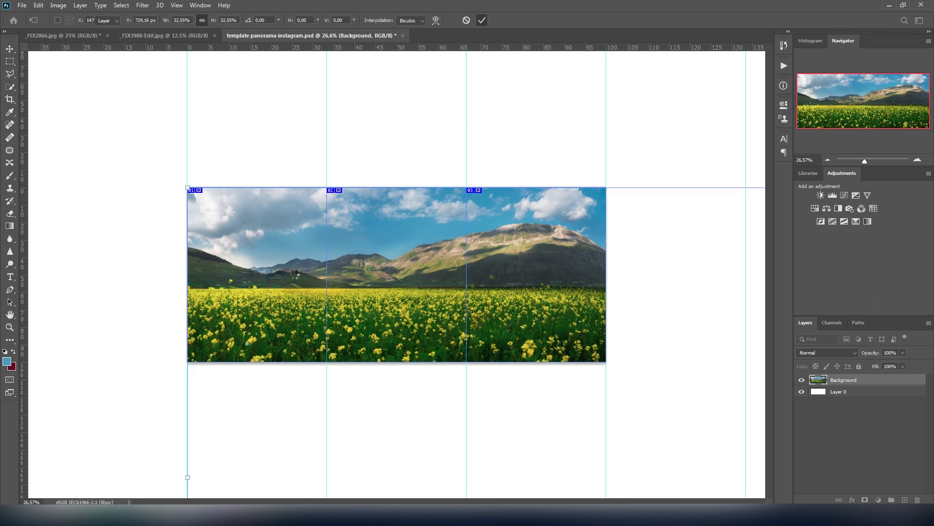
left_click(20, 4)
mouse_move(33, 147)
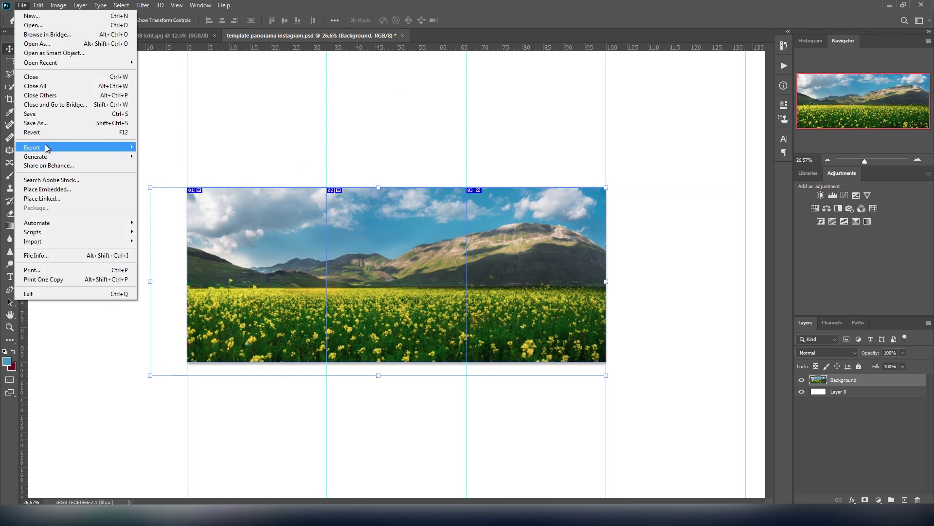
Export the slices with Save for Web (Legacy) as JPEG Maximum, previewed at Fit in View
left_click(170, 186)
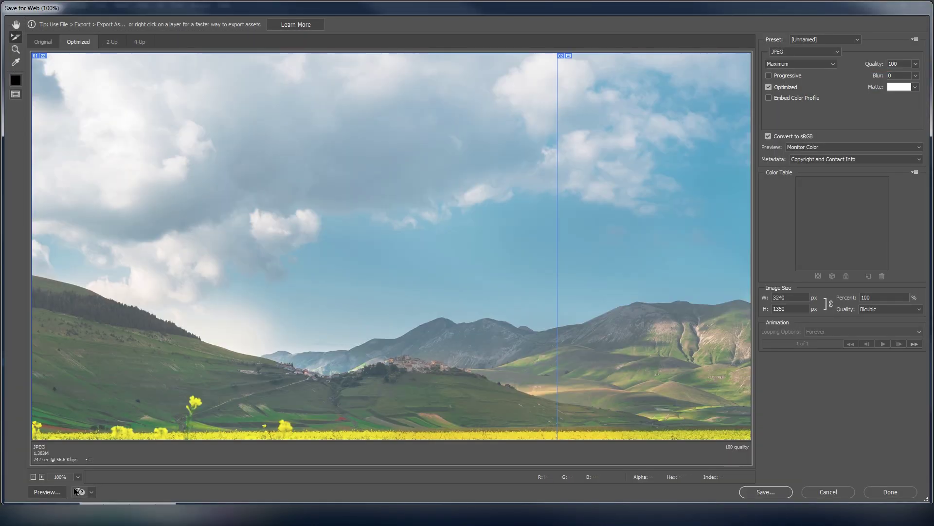
left_click(80, 480)
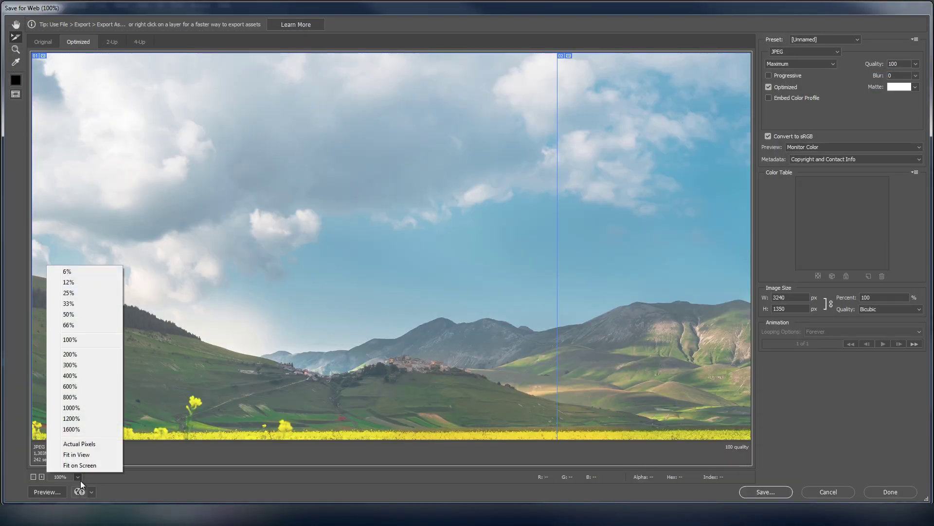
left_click(80, 455)
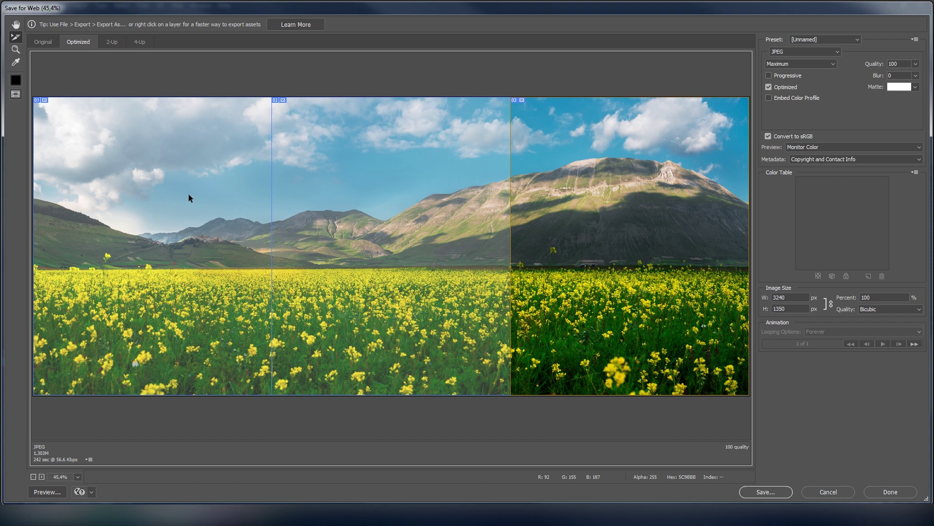
left_click(804, 52)
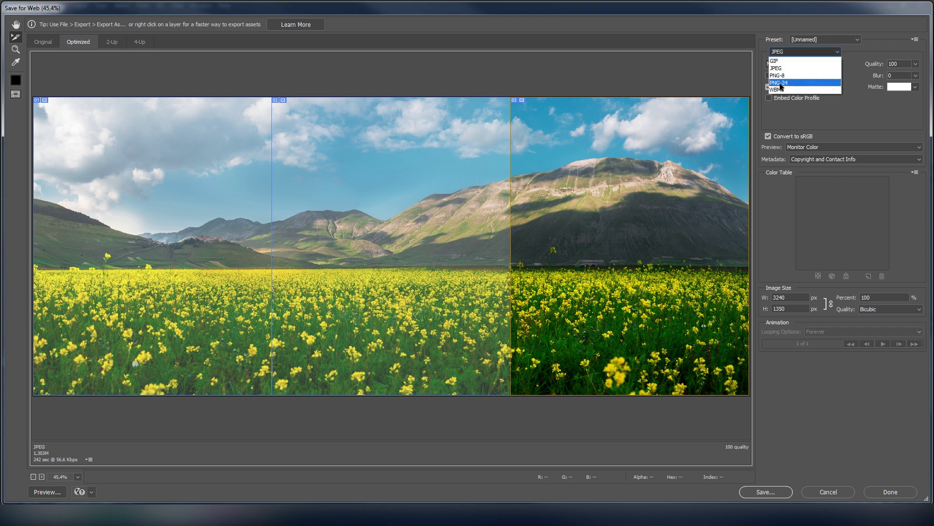
left_click(783, 69)
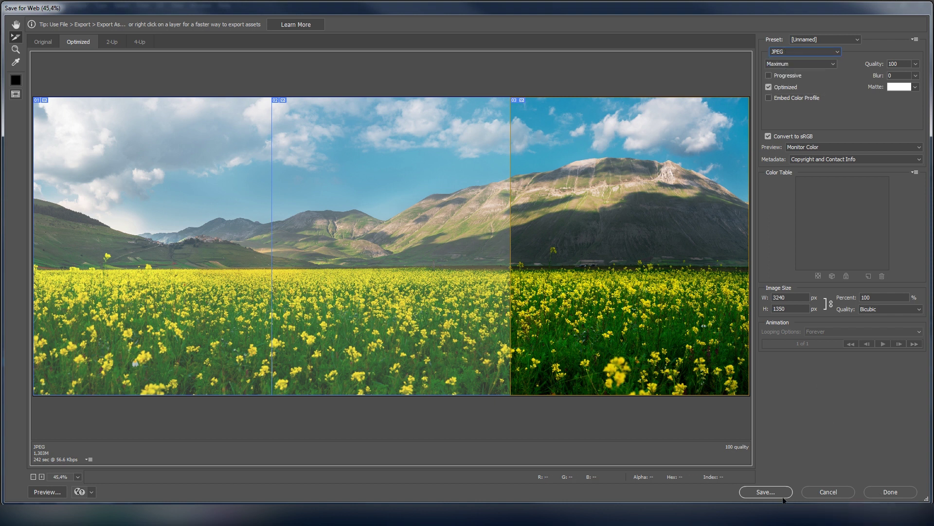
left_click(768, 493)
left_click(257, 193)
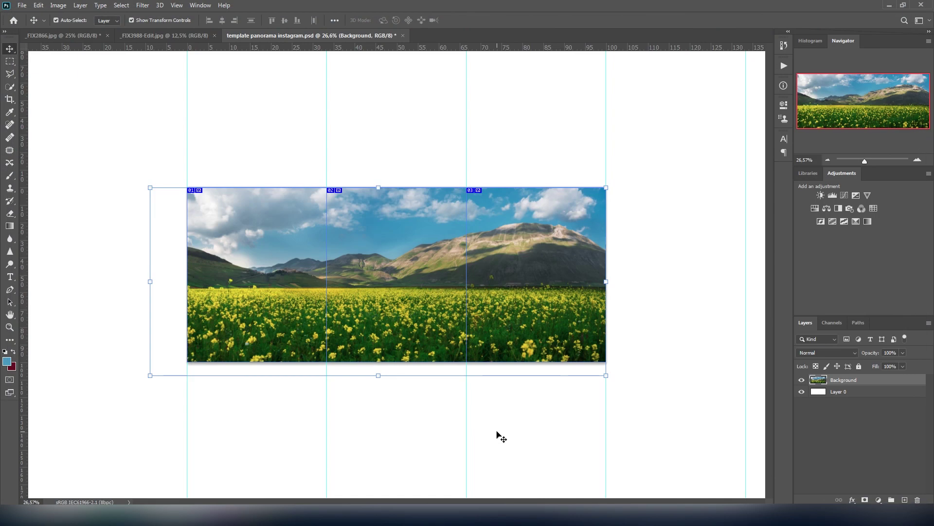
Open the first exported slice JPEG in Windows Photo Viewer and browse to the third
left_click(130, 475)
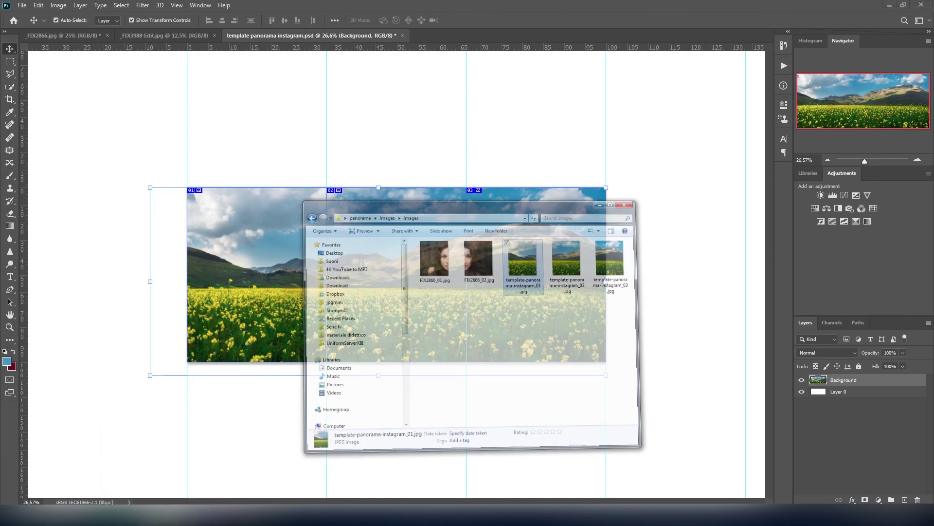
double_click(604, 206)
key("Right")
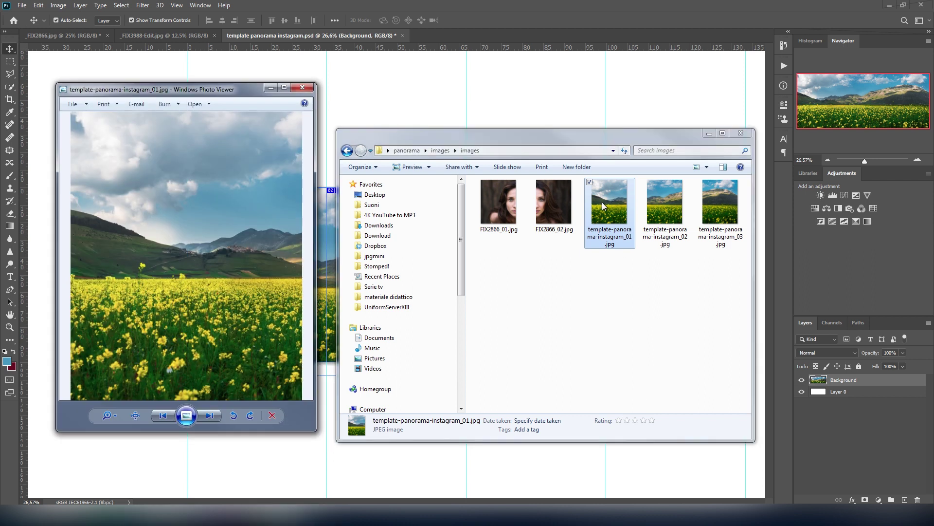
key("Right")
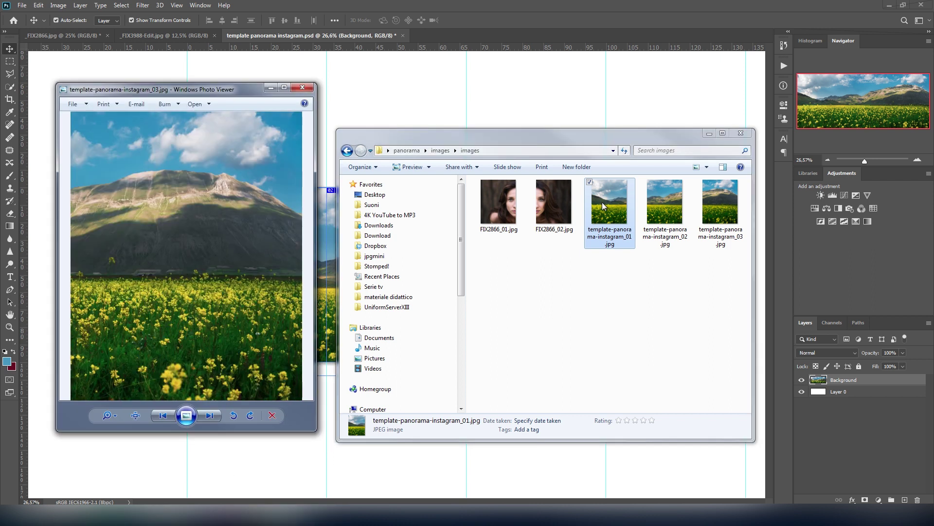
Arrange slices _01, _02 and _03 side by side and drag them into the Google Drive IG folder
double_click(603, 205)
double_click(665, 204)
left_click(725, 203)
double_click(726, 203)
left_click_drag(185, 89, 729, 91)
left_click(380, 202)
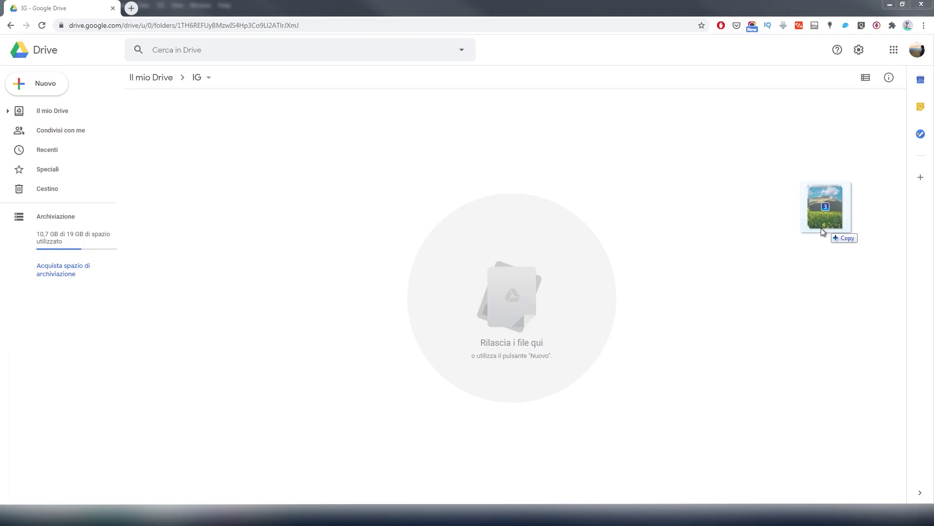
left_click_drag(822, 227, 798, 261)
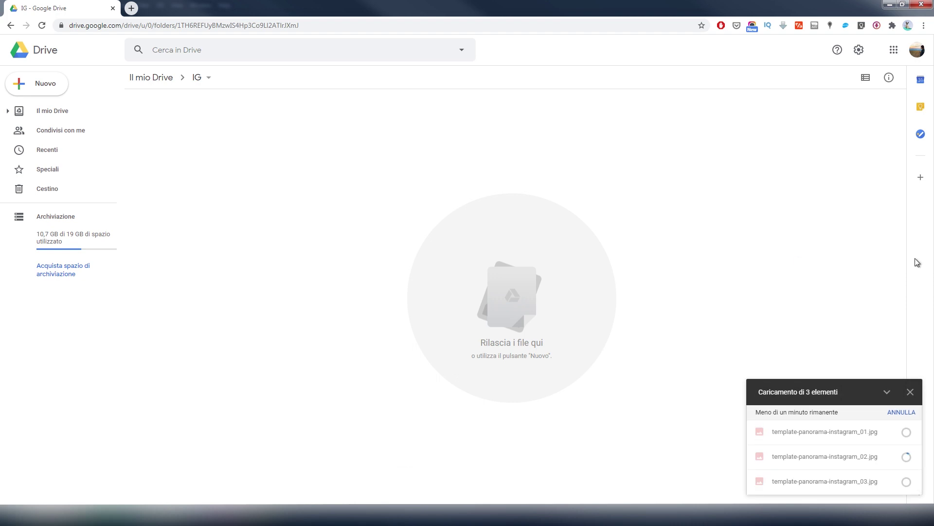